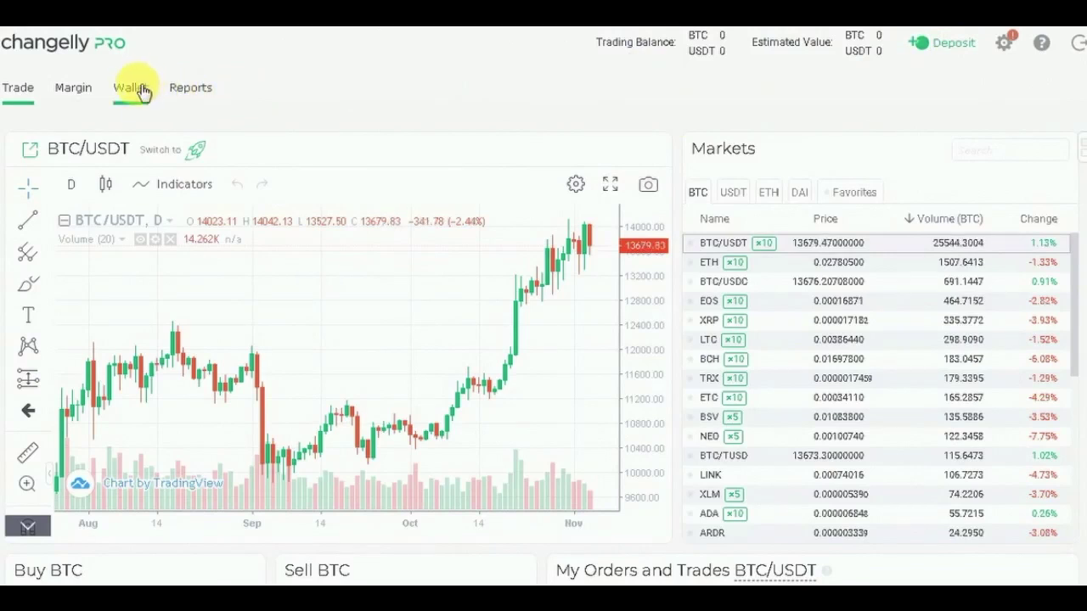
Open the credit card crypto purchase page from the wallet and set the amount to spend to 30 USD
click(143, 90)
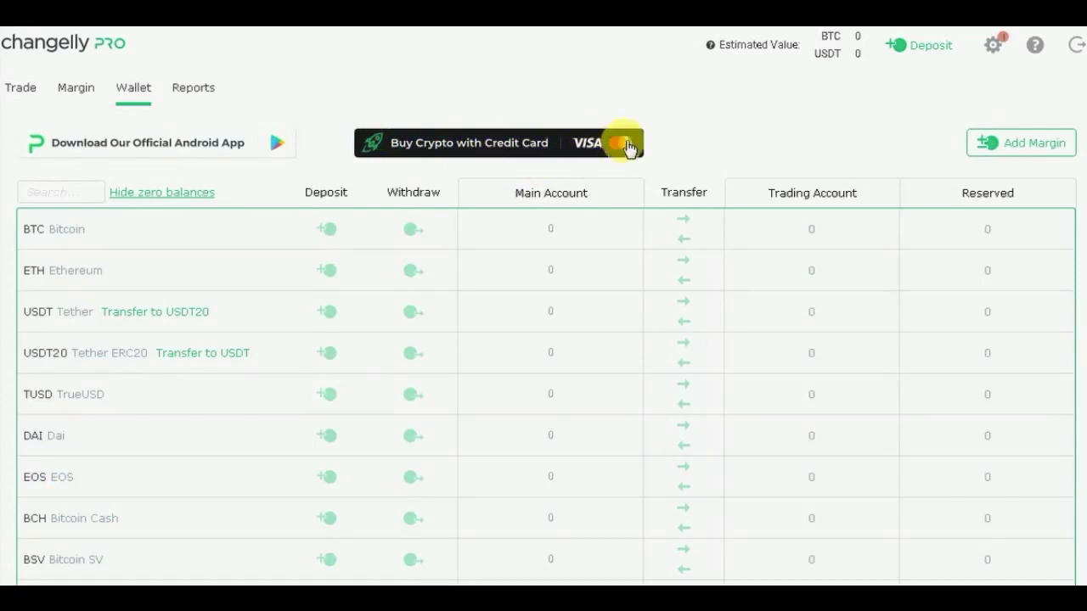
click(517, 146)
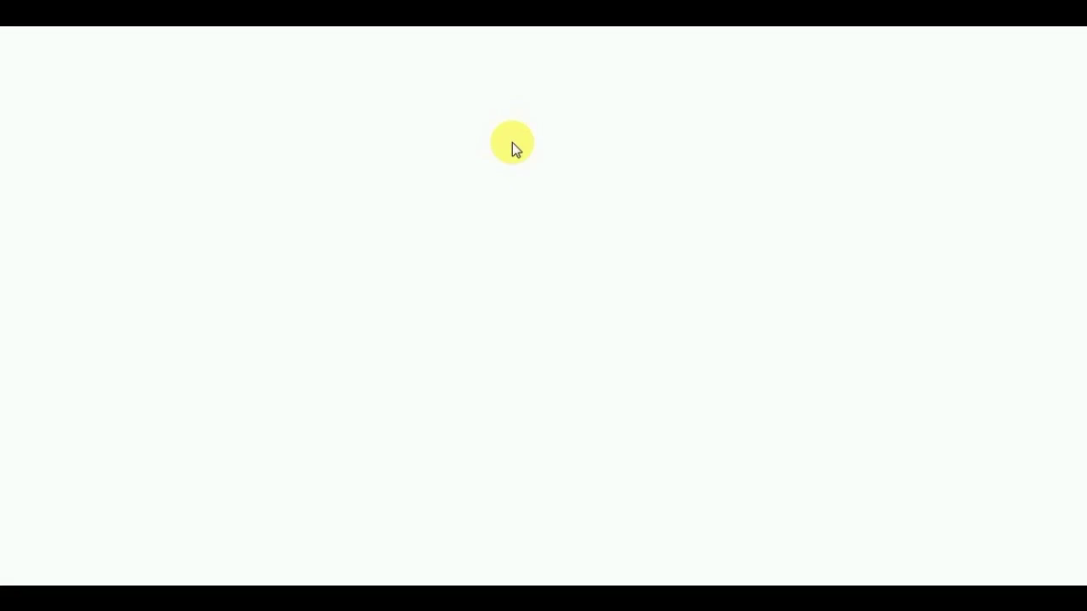
click(118, 177)
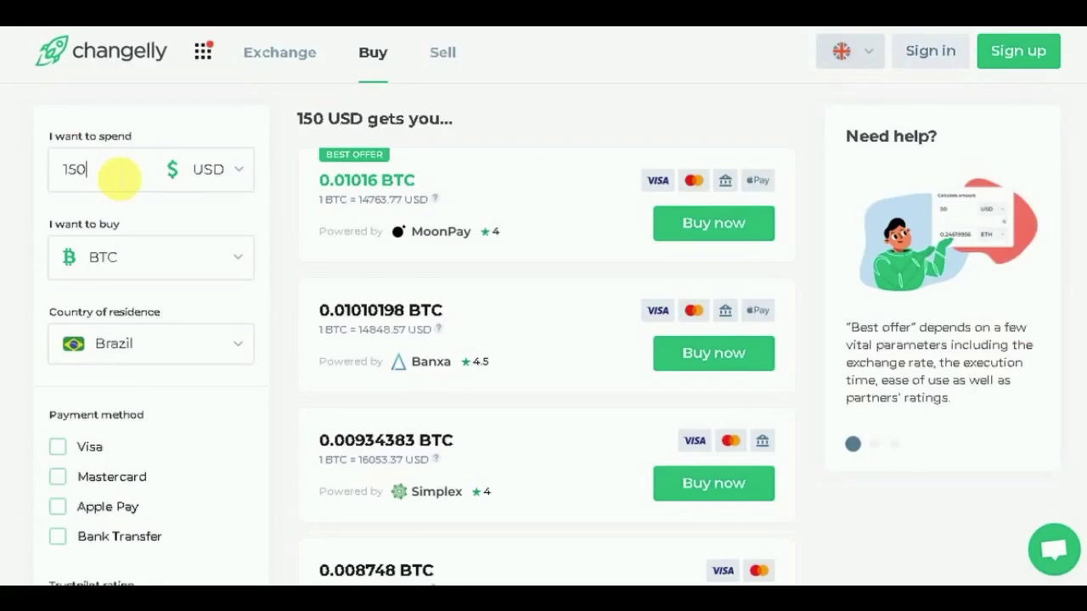
key(BackSpace)
key(BackSpace)
text(30)
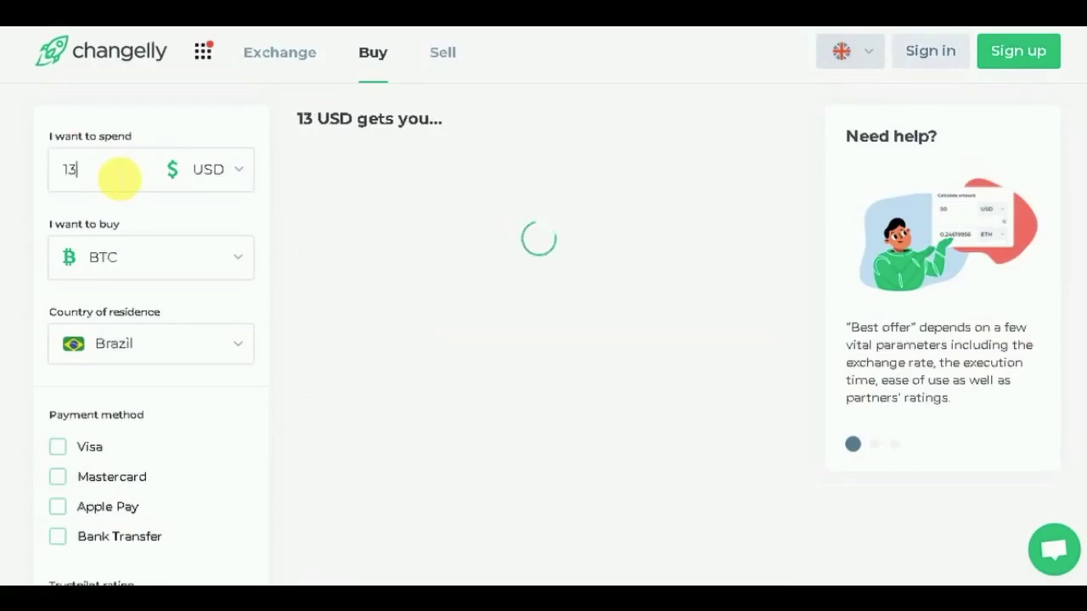
key(BackSpace)
key(BackSpace)
key(BackSpace)
text(30)
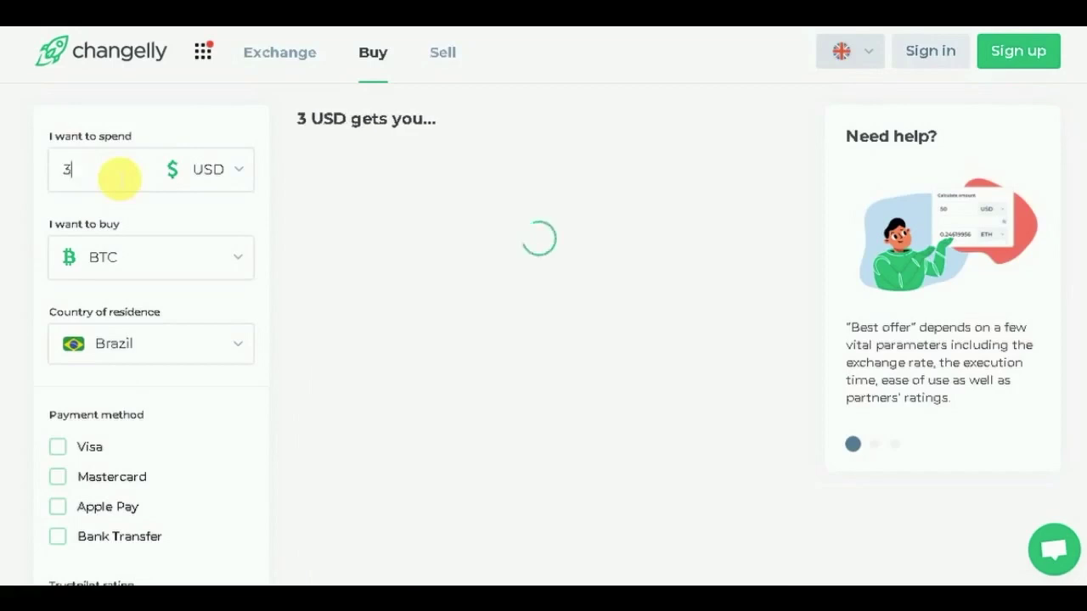
Choose DASH as the cryptocurrency to buy
click(153, 263)
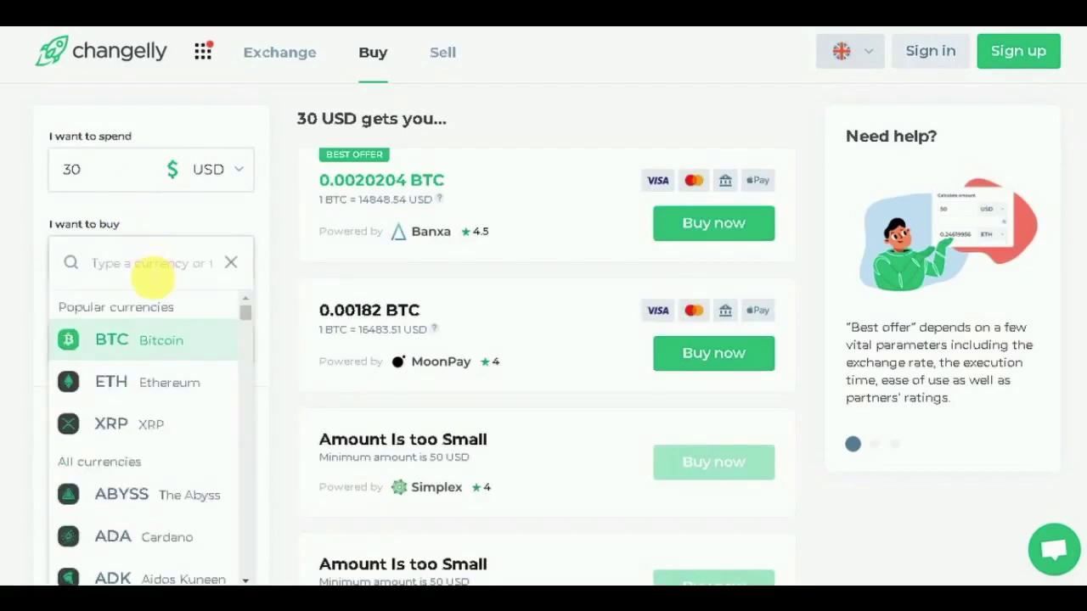
text(dash)
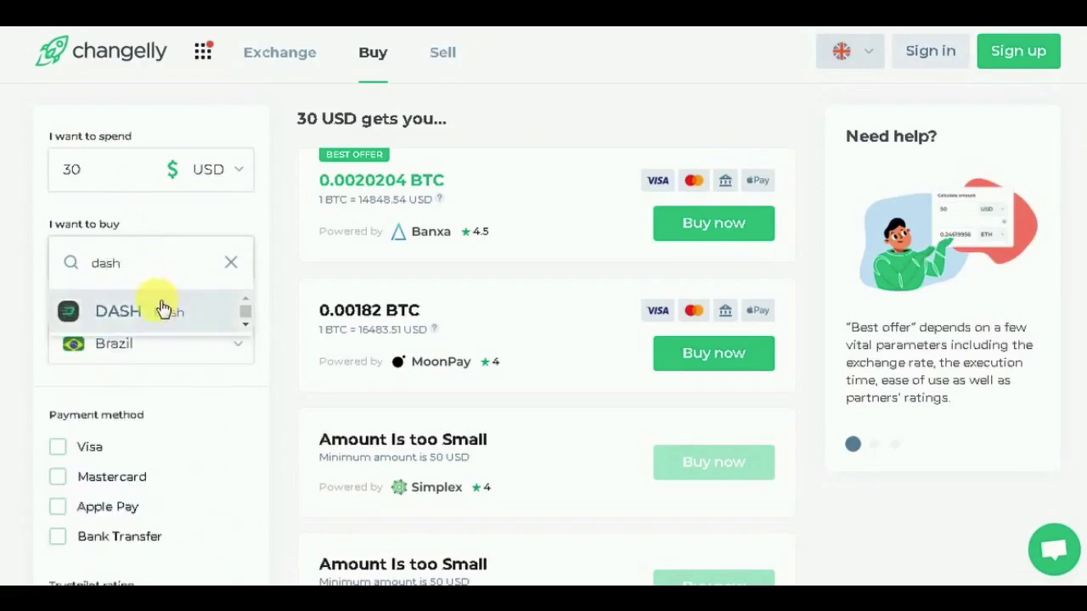
click(159, 312)
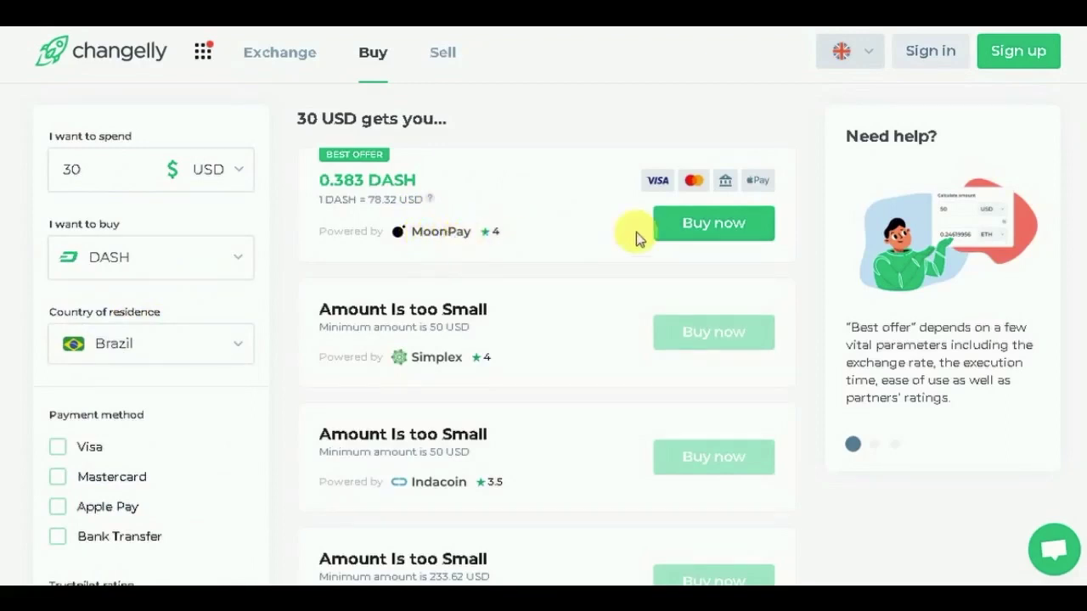
Select Mastercard as the payment method, proceed with the MoonPay offer and agree to its terms
click(60, 478)
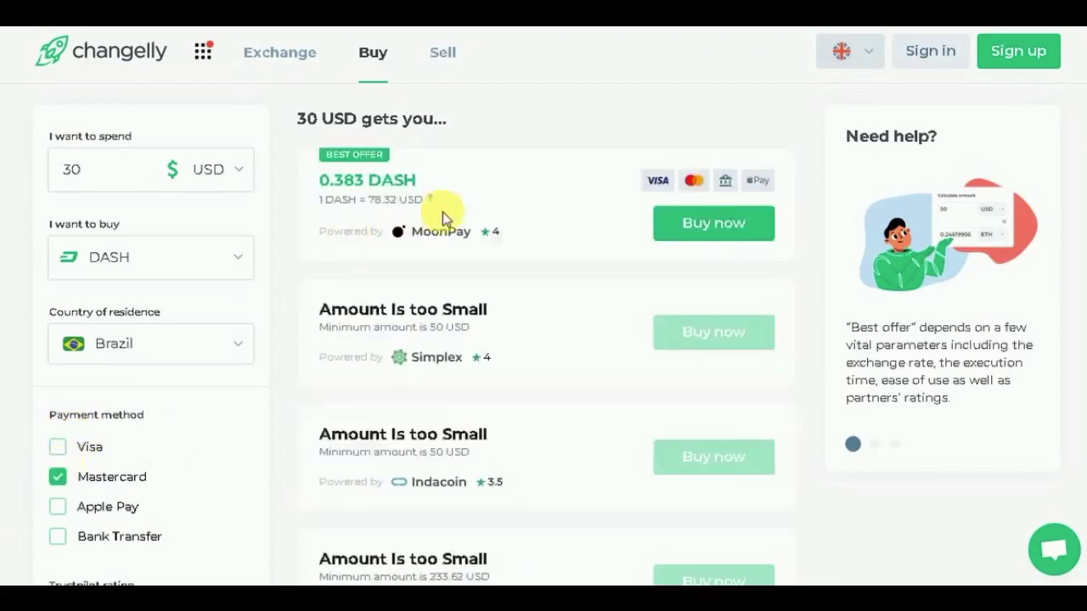
click(702, 233)
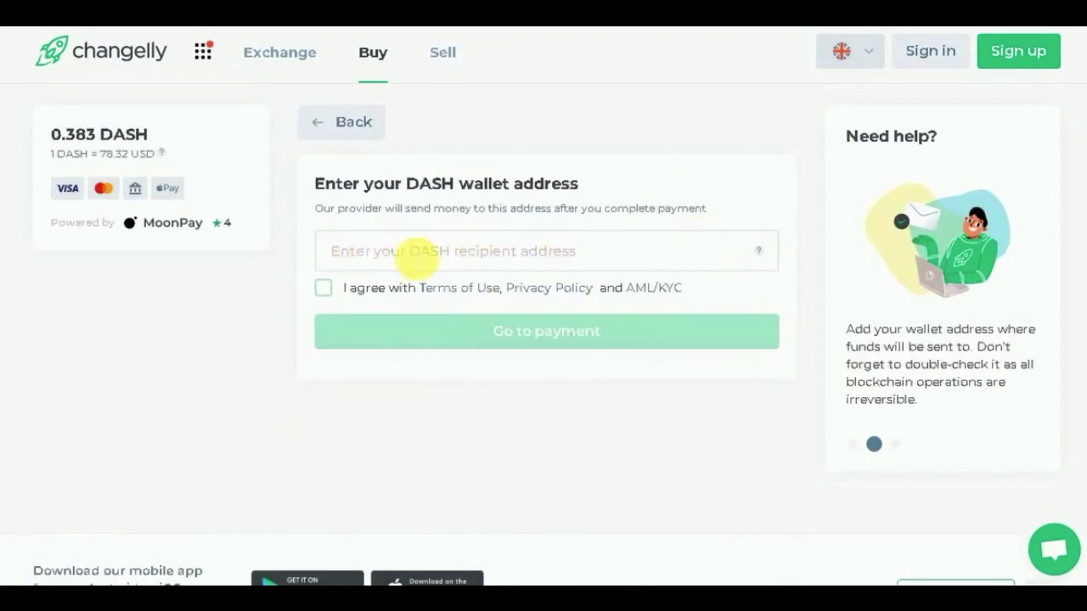
click(323, 290)
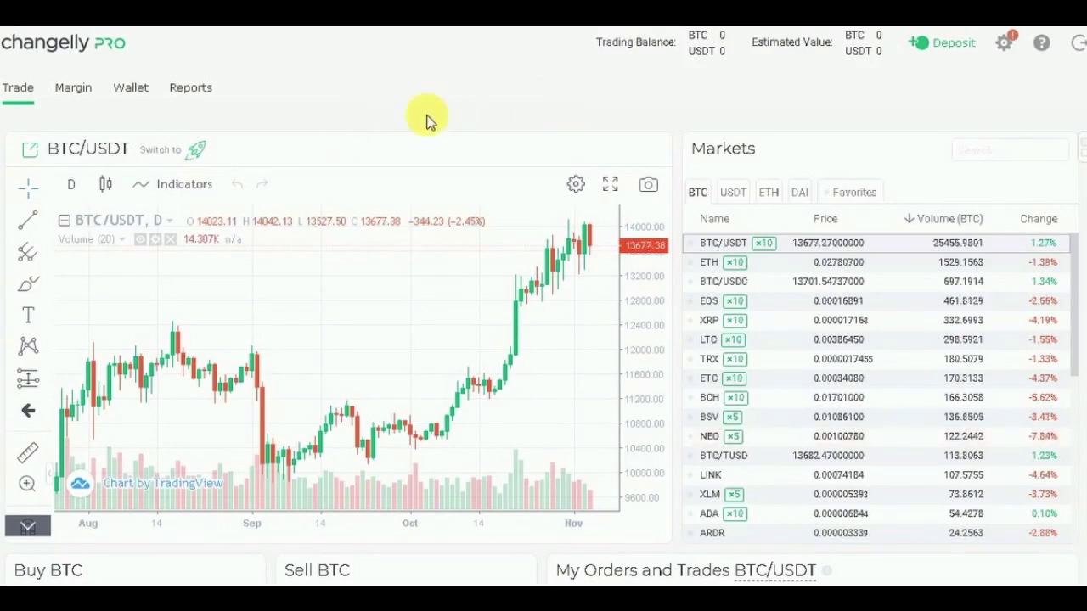
Enable one-click order placement for limit orders on the BTC/USDT trading page
scroll(544, 305, down, 5)
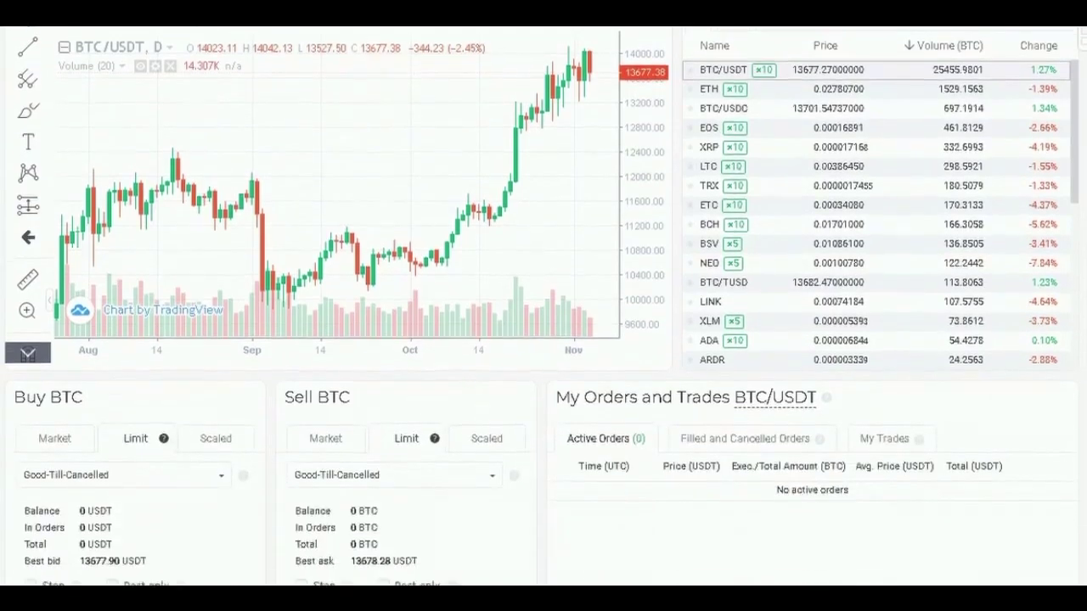
scroll(543, 305, down, 3)
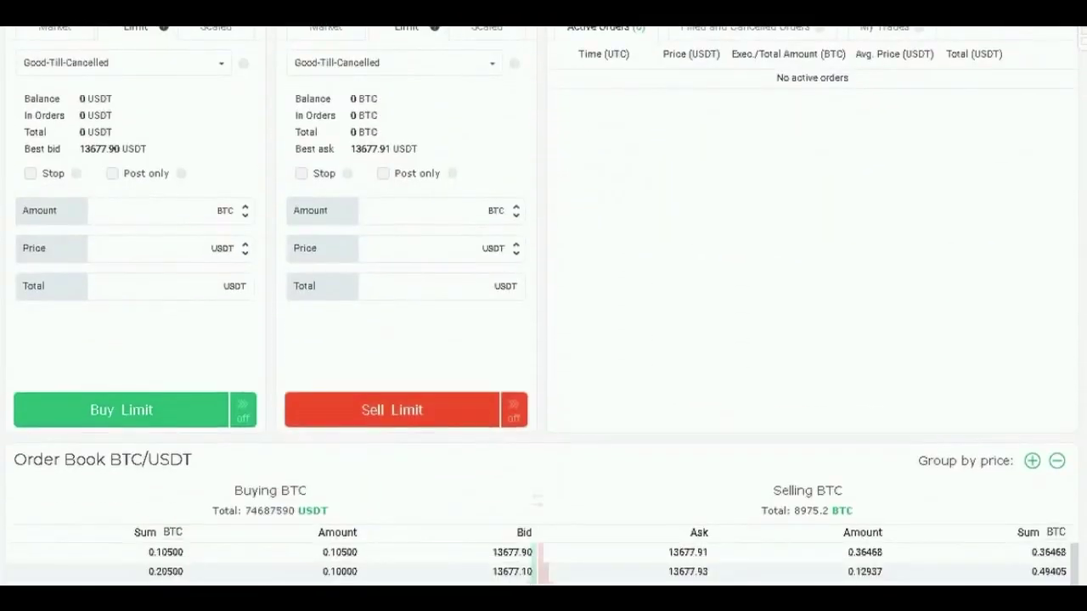
click(245, 415)
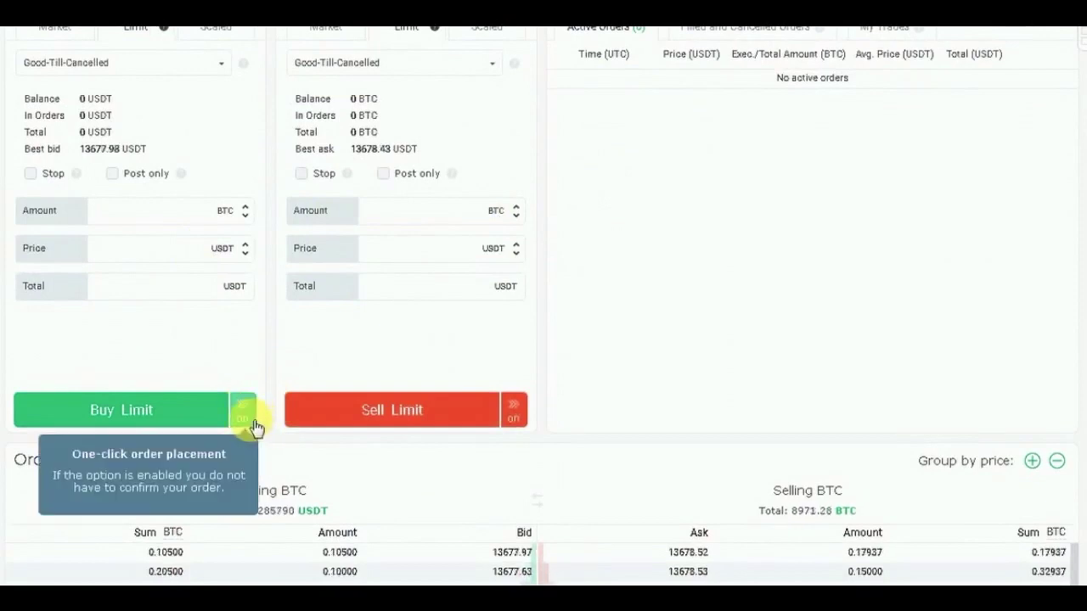
Translate the trading page into Portuguese and turn off one-click order placement for limit orders
right_click(226, 356)
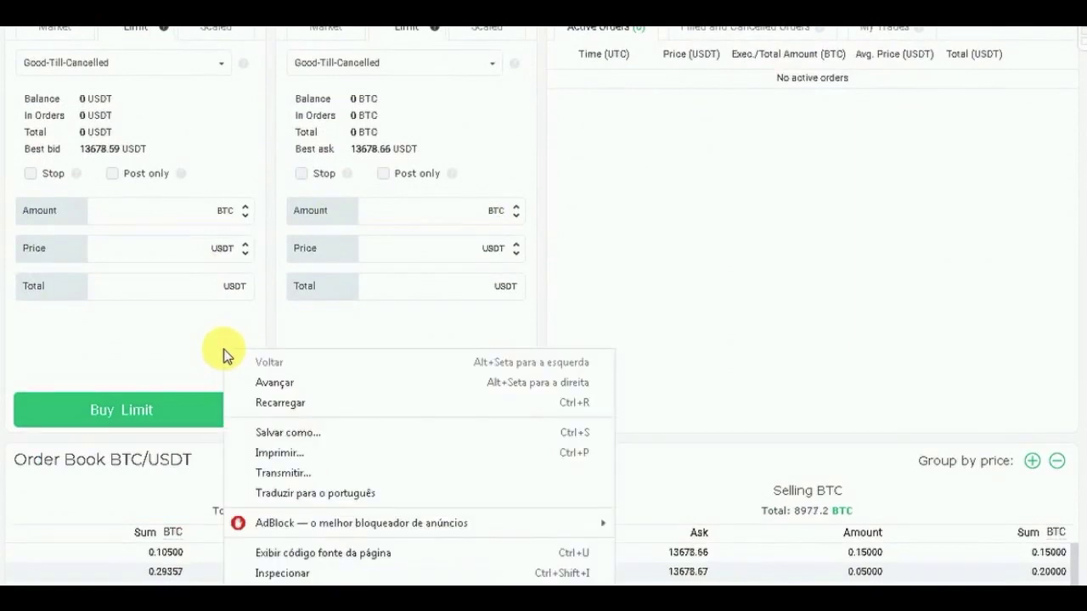
click(281, 495)
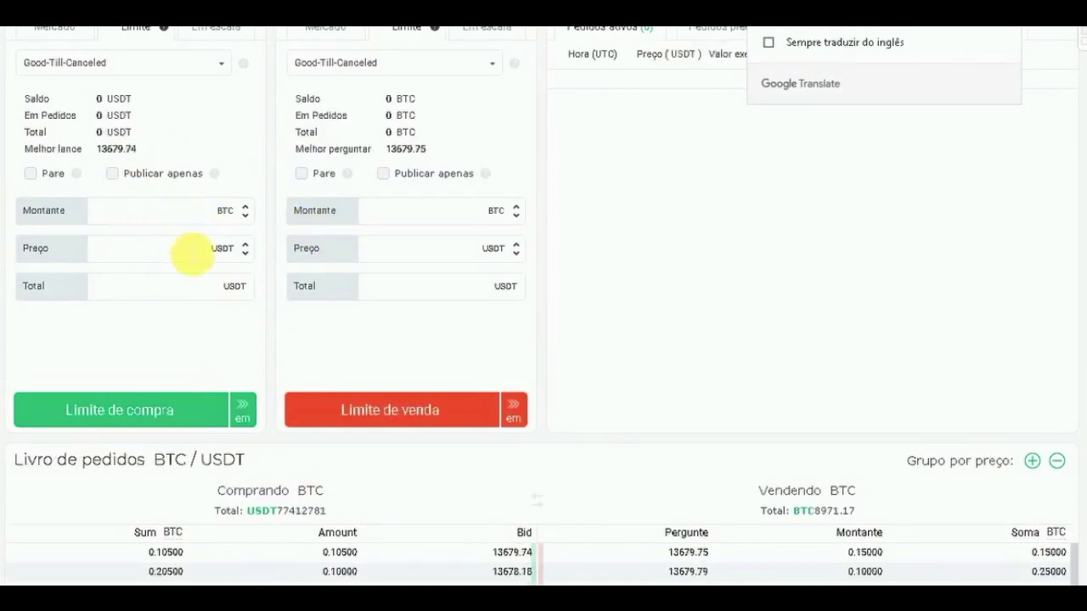
mouse_move(243, 424)
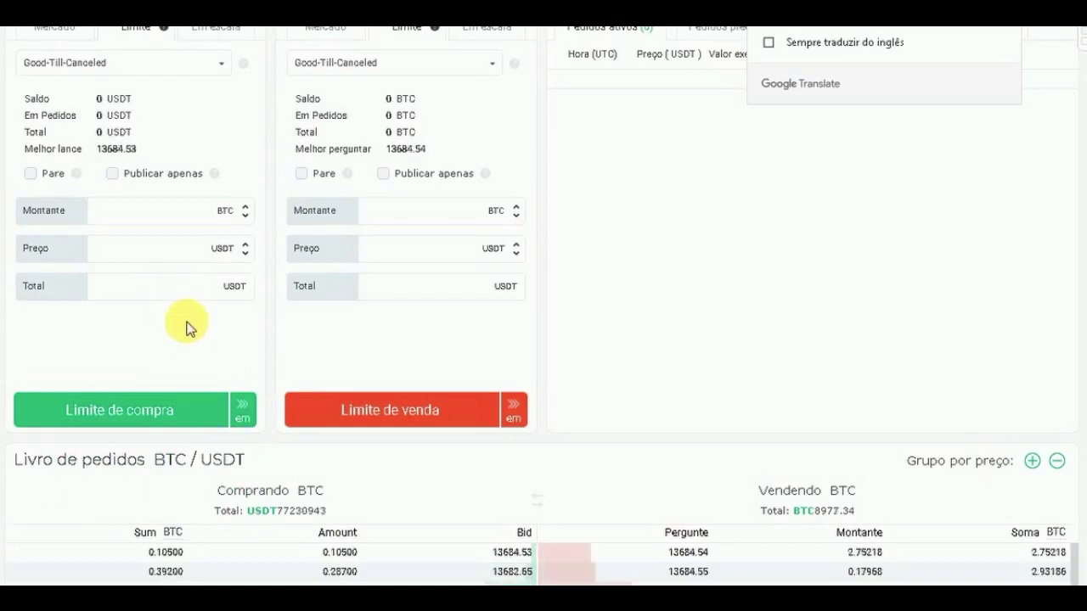
click(249, 425)
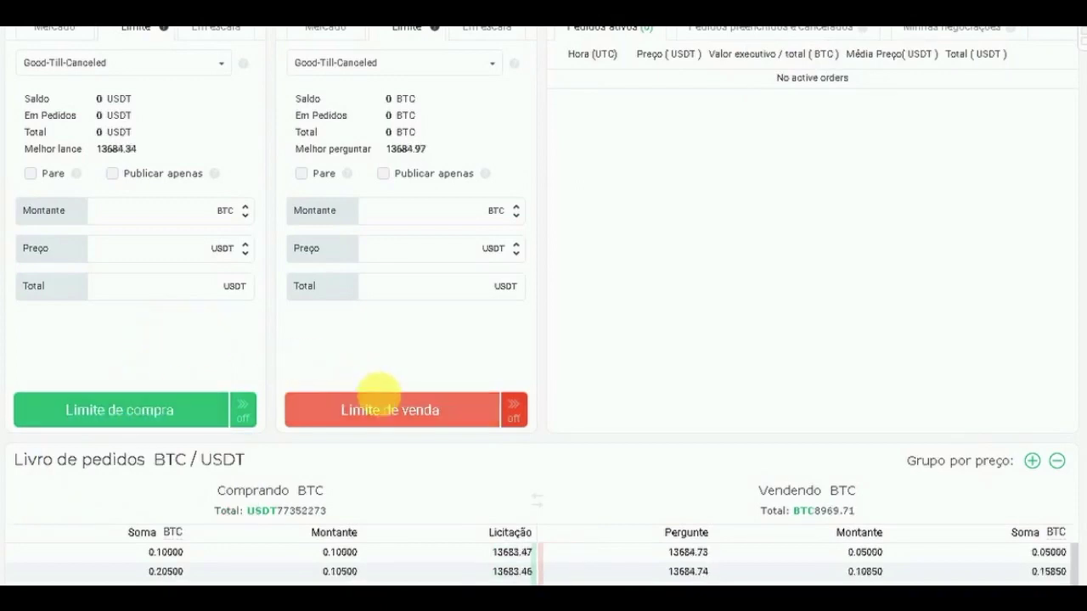
Open the account settings and look at the security and API keys sections
scroll(544, 306, up, 10)
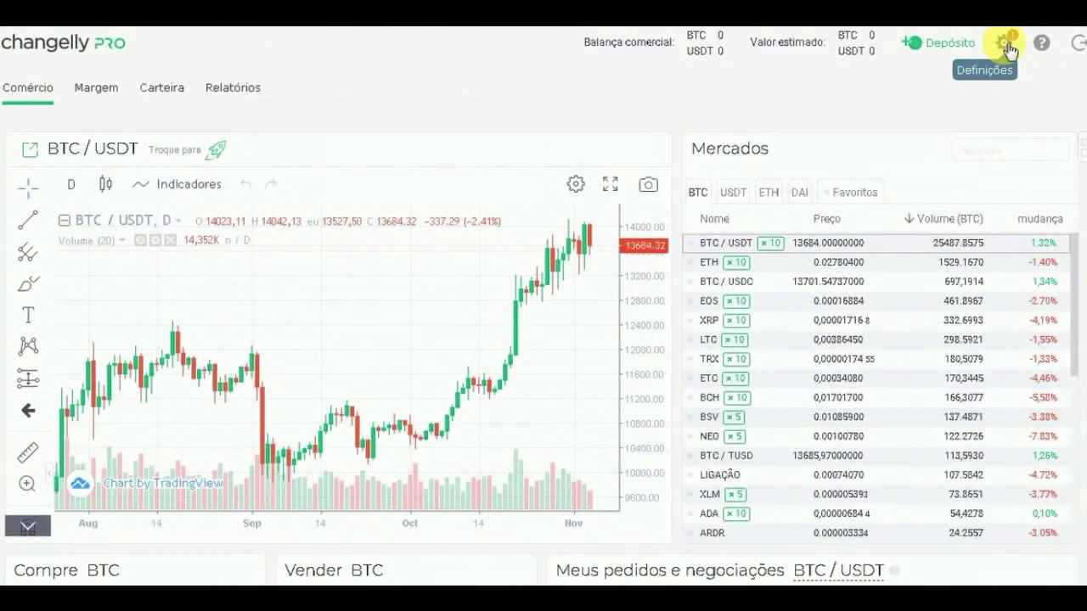
click(1007, 47)
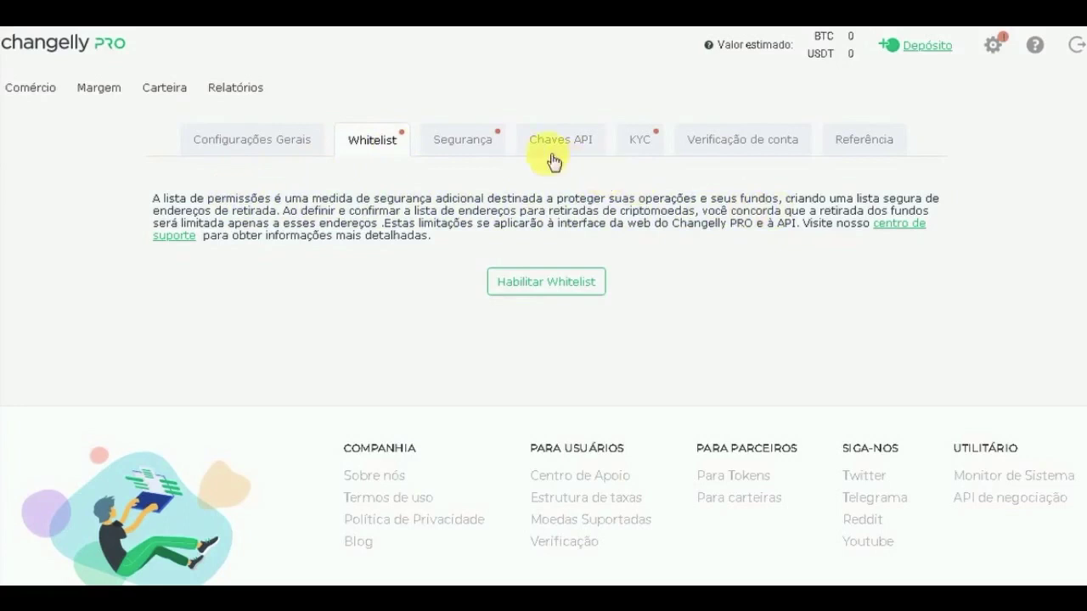
click(474, 150)
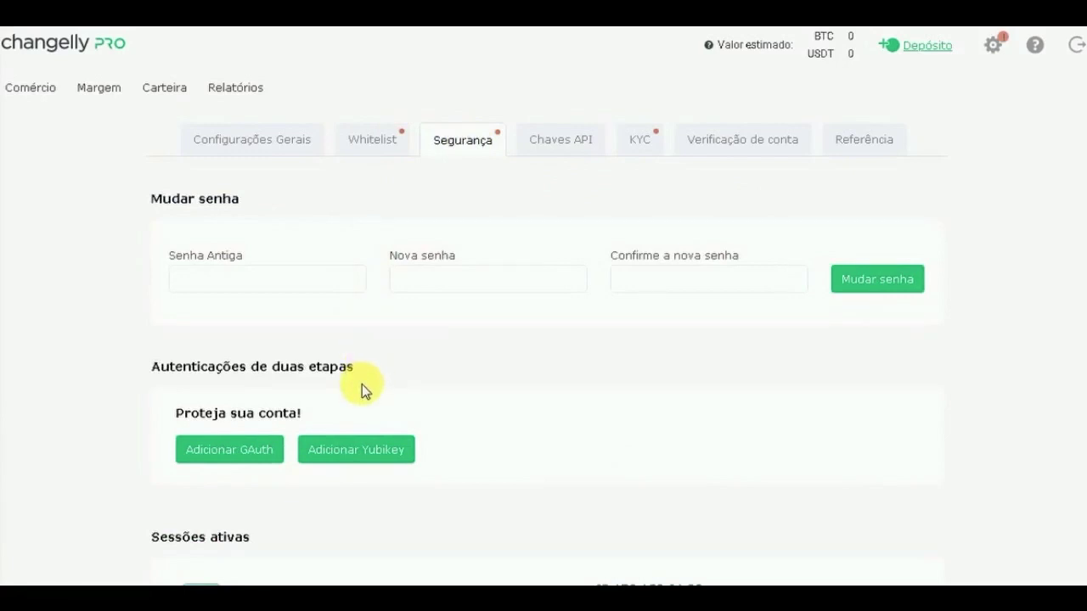
click(567, 146)
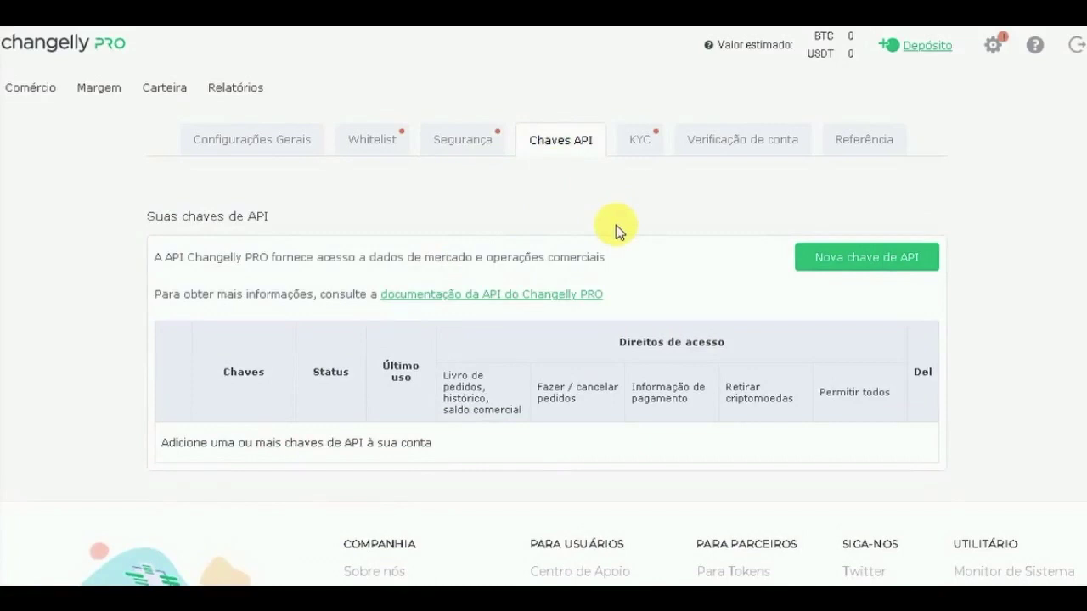
Open the KYC verification form and look through all five of its sections
click(642, 146)
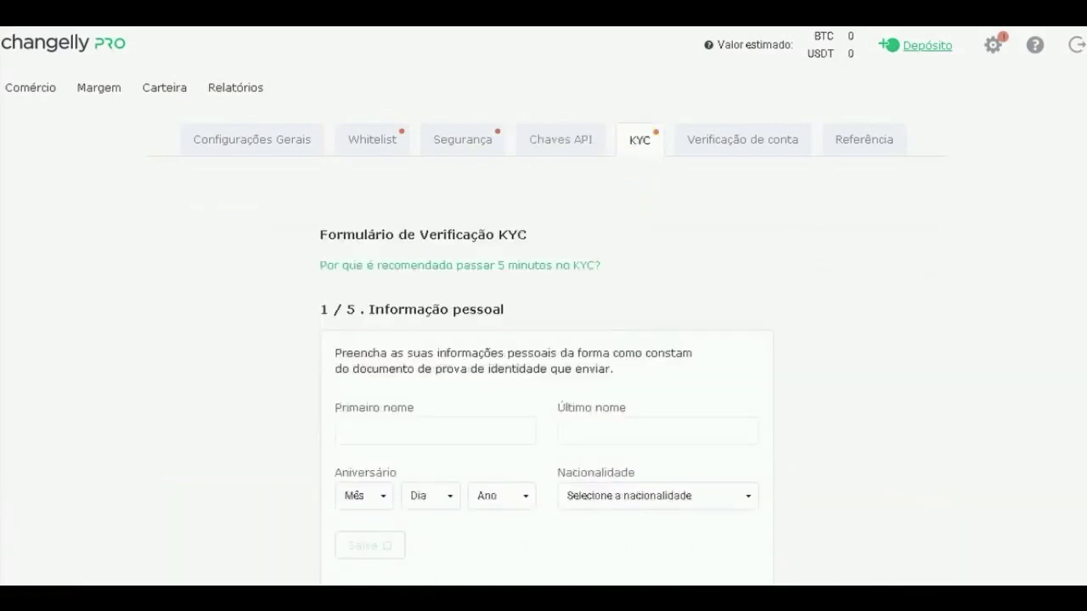
scroll(543, 305, down, 3)
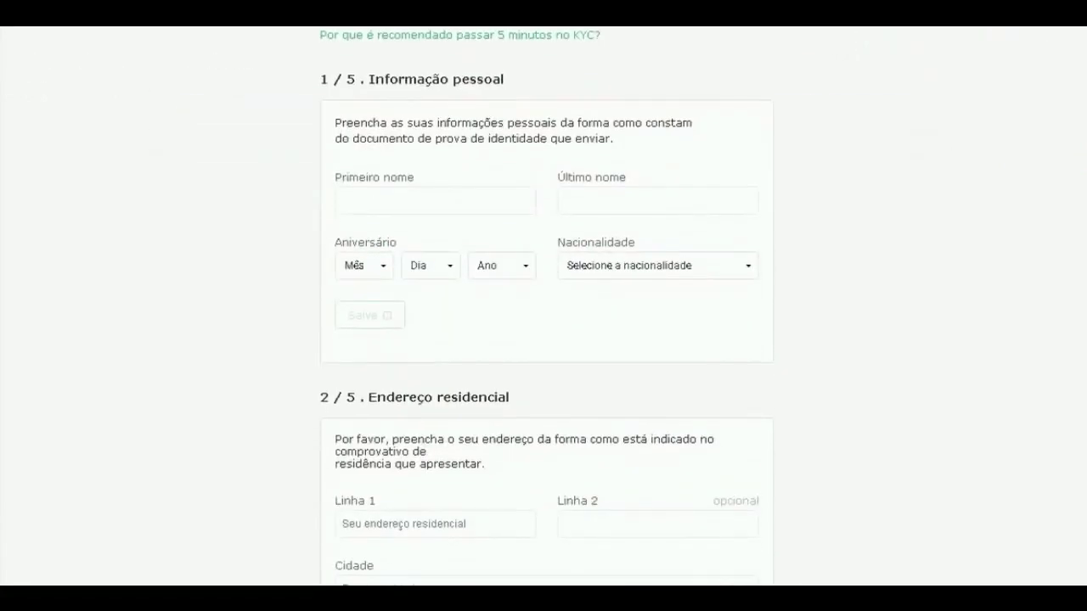
scroll(543, 306, down, 6)
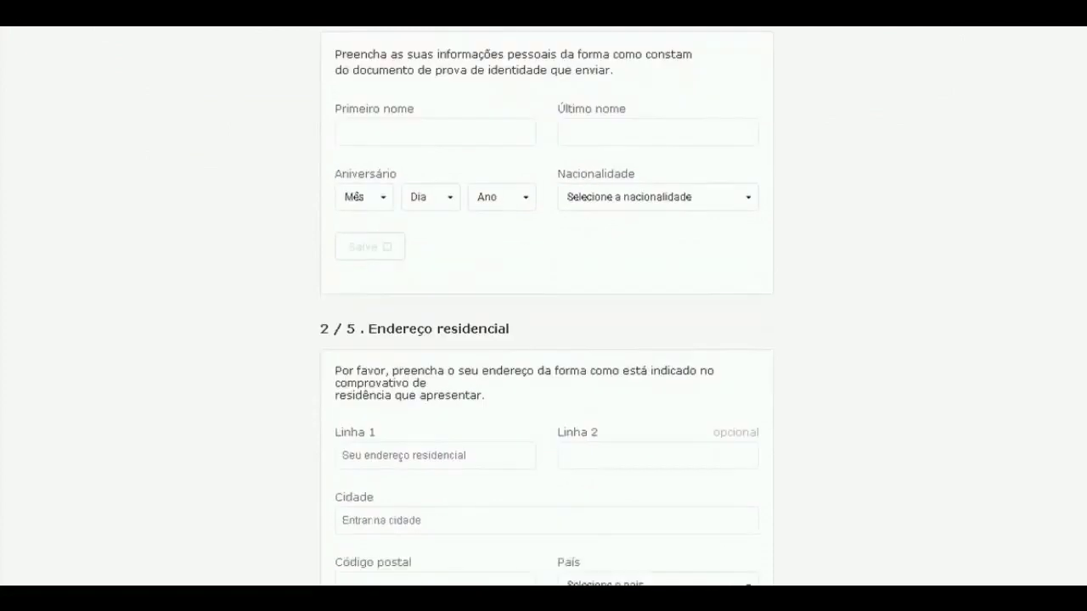
scroll(544, 306, down, 4)
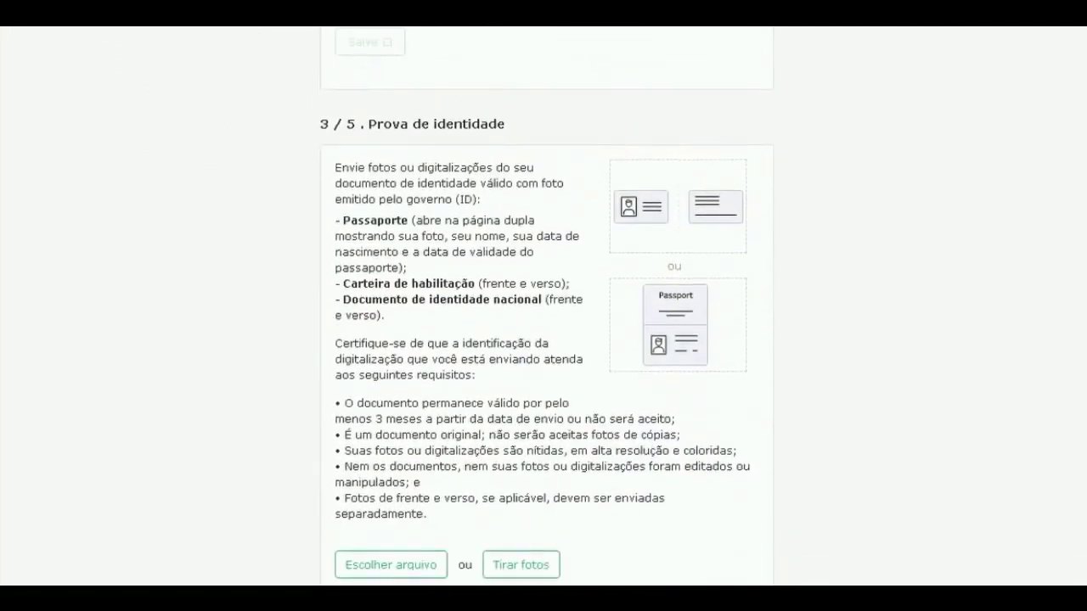
scroll(544, 305, down, 5)
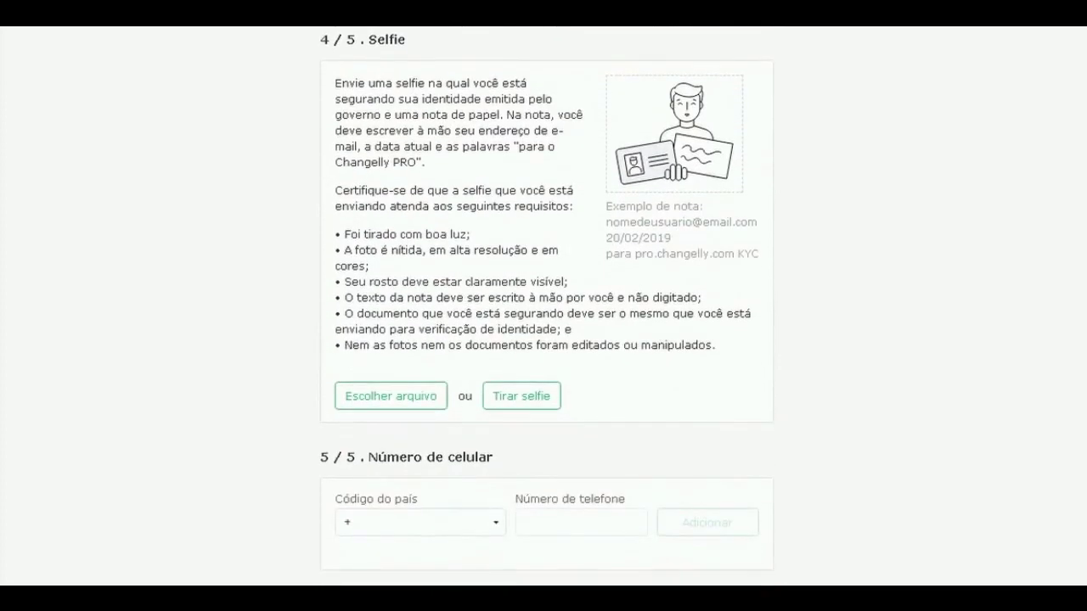
scroll(543, 306, down, 2)
scroll(544, 305, up, 11)
scroll(544, 305, up, 8)
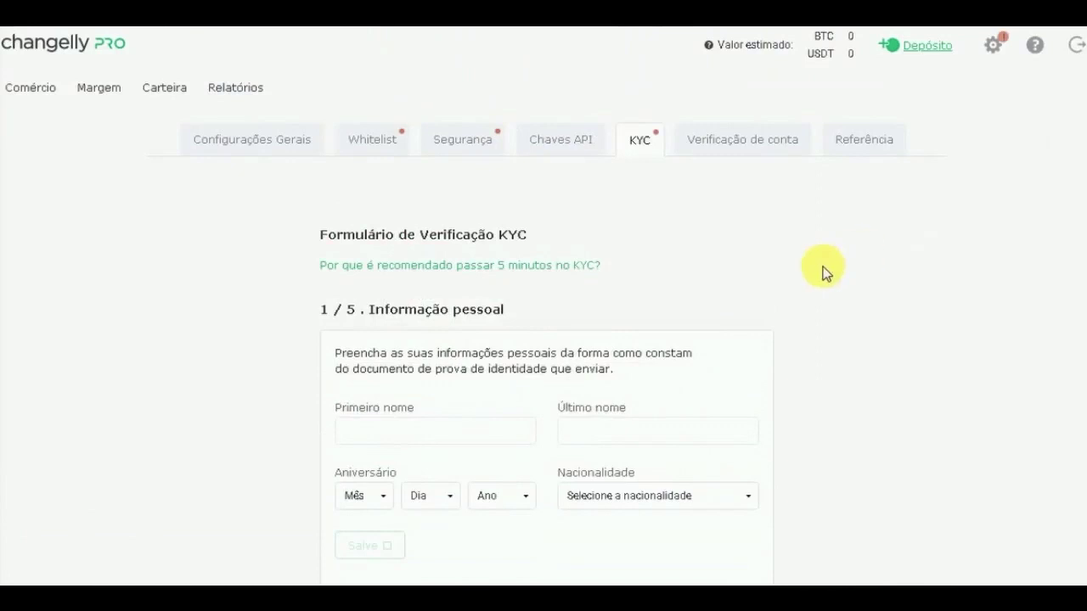
Read the KYC form's requirements for the address, proof of identity, selfie and mobile number
scroll(825, 272, down, 6)
scroll(547, 309, down, 6)
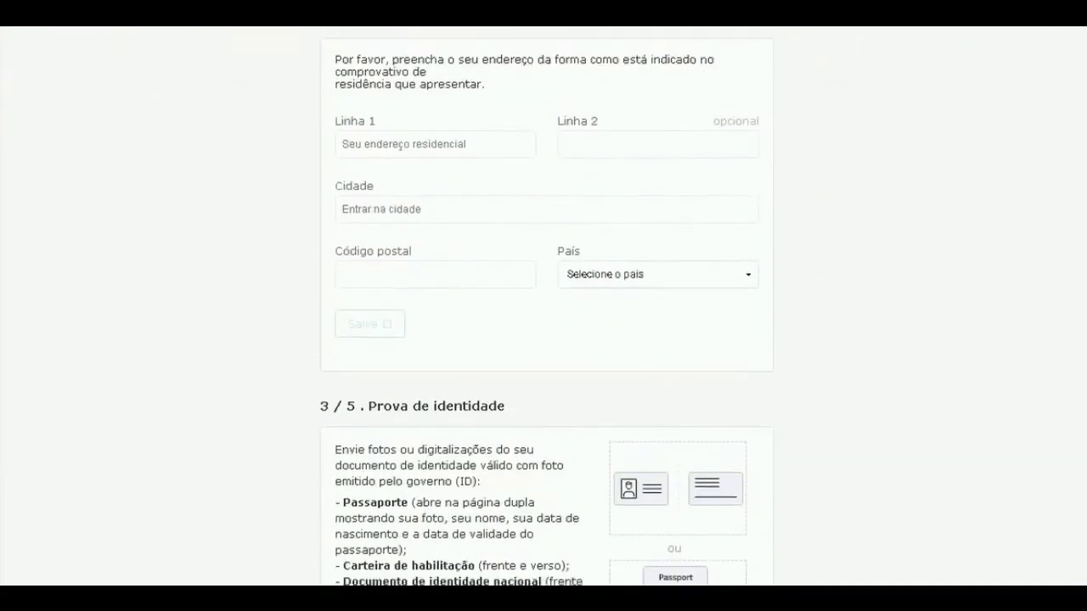
scroll(546, 306, down, 3)
scroll(547, 306, up, 3)
scroll(547, 306, down, 3)
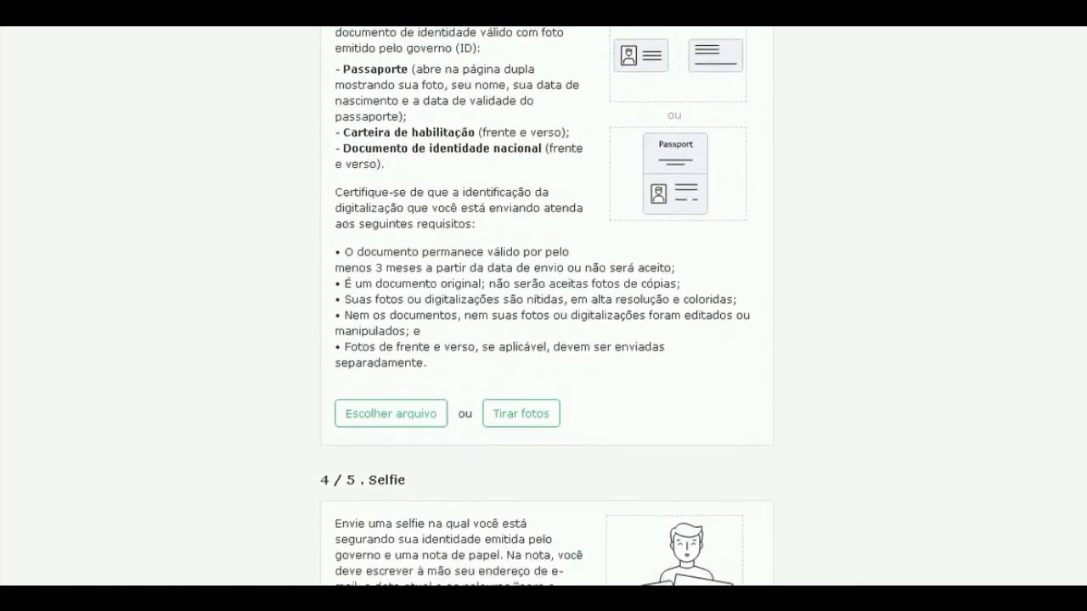
scroll(546, 306, down, 1)
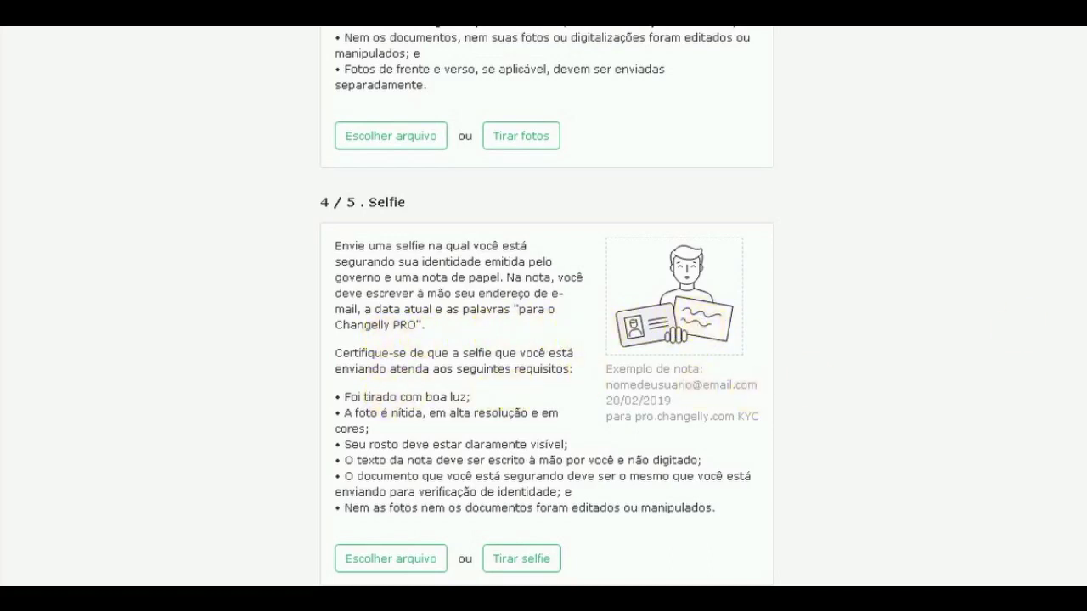
scroll(544, 306, down, 2)
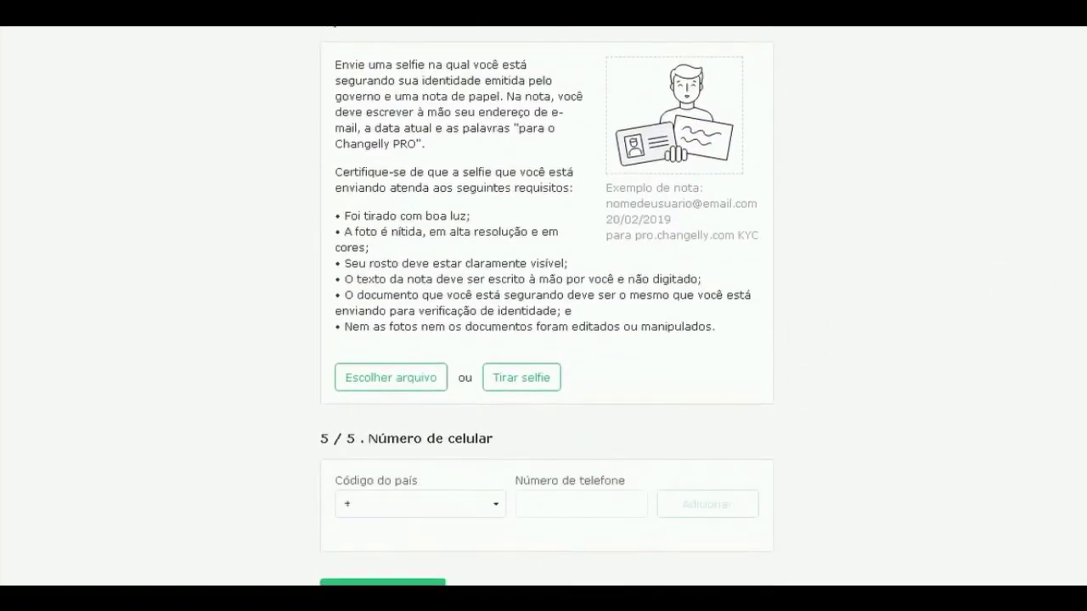
scroll(543, 305, up, 1)
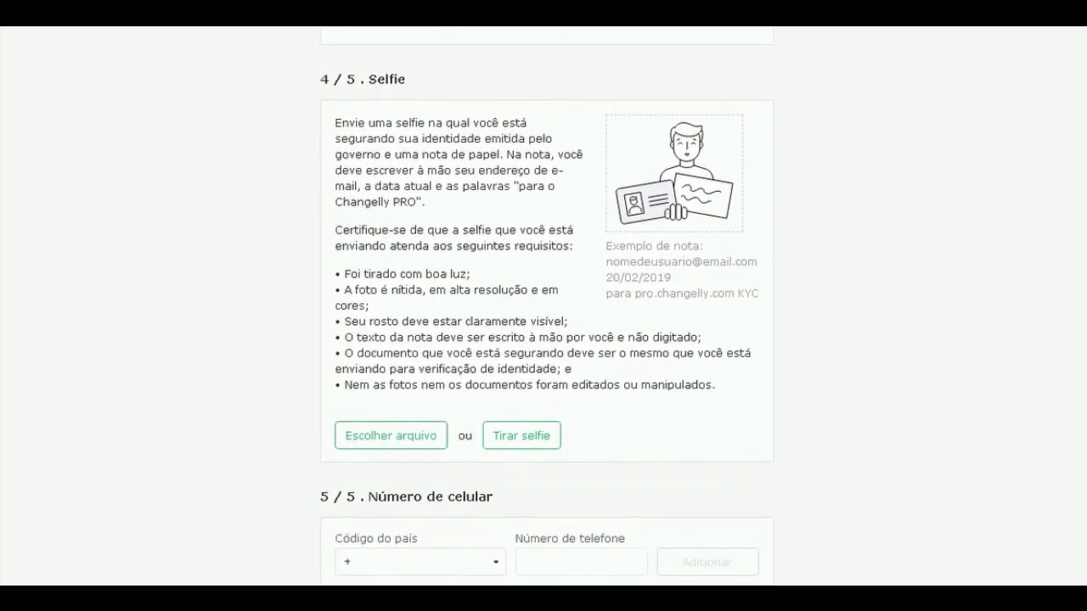
scroll(543, 305, up, 11)
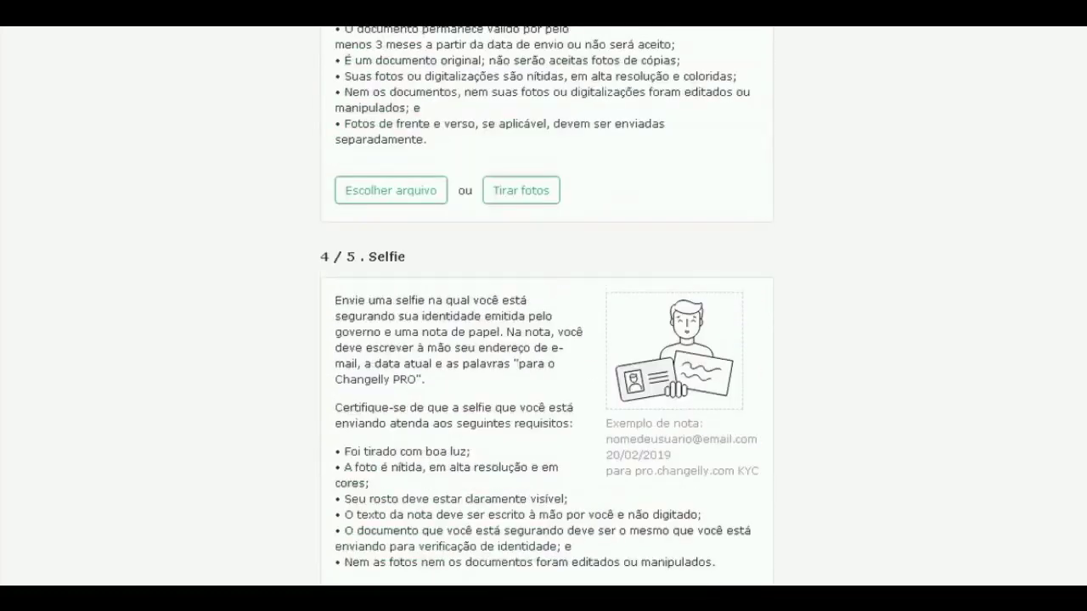
scroll(543, 306, up, 4)
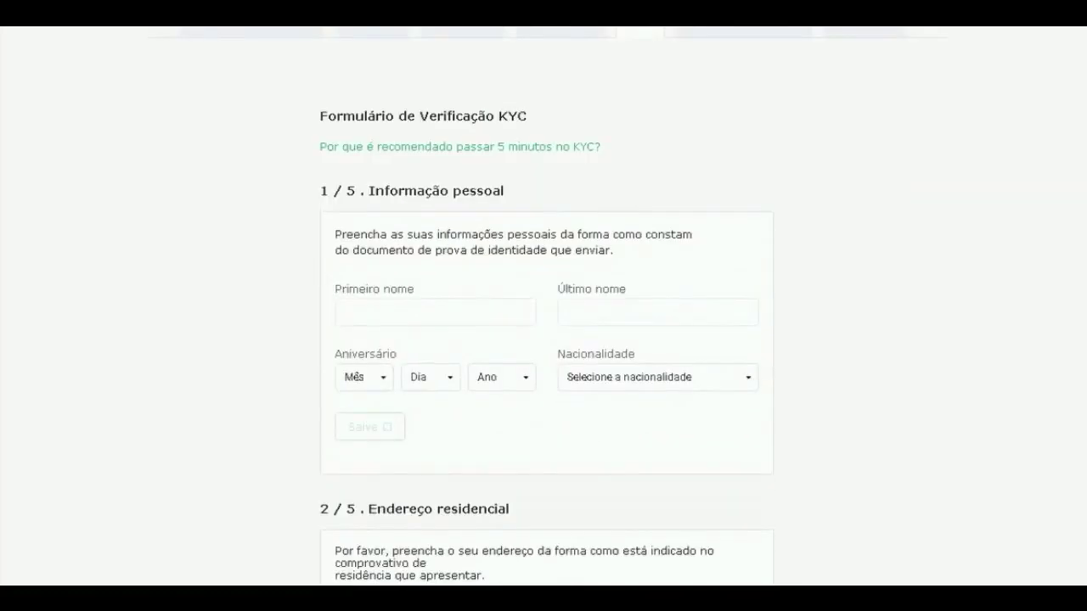
Open the account verification section and review the account levels and their withdrawal limits
scroll(544, 306, down, 5)
scroll(543, 306, up, 7)
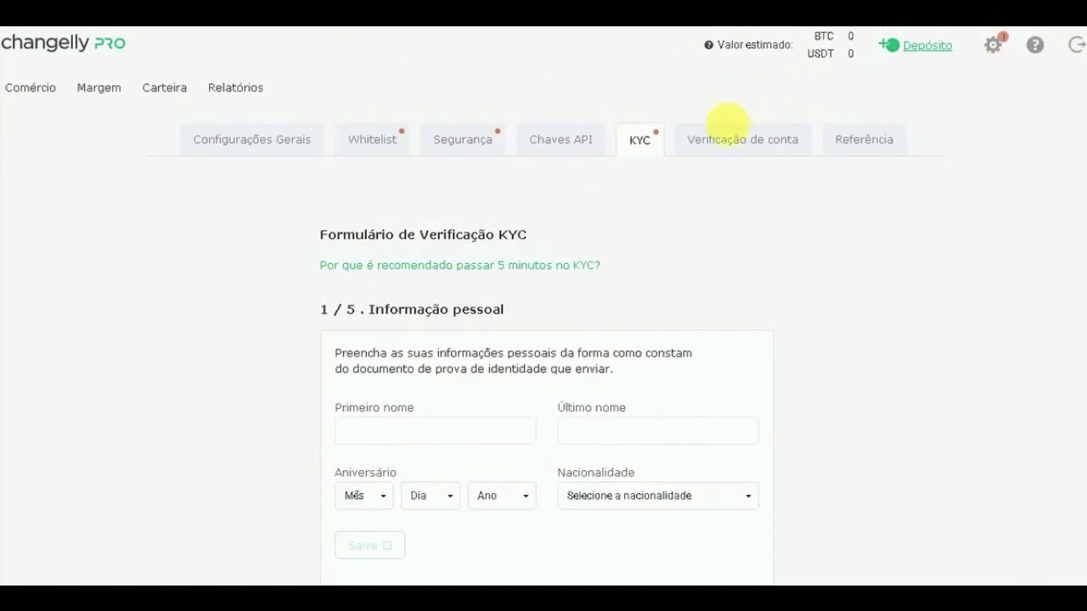
click(729, 149)
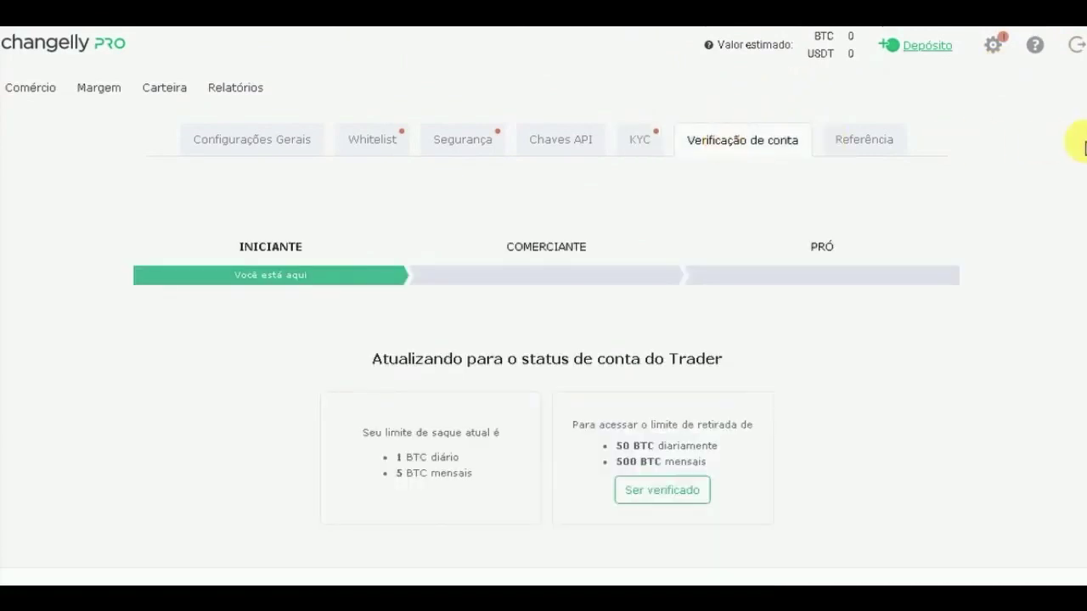
scroll(543, 306, down, 2)
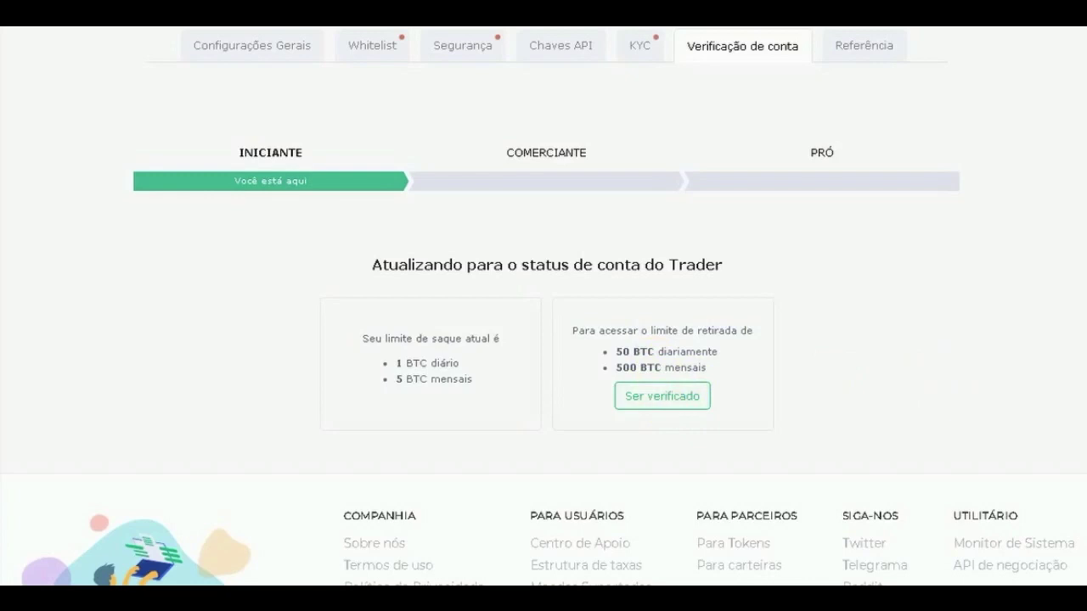
Open the referral section and look through the steps of the referral program
scroll(544, 306, up, 2)
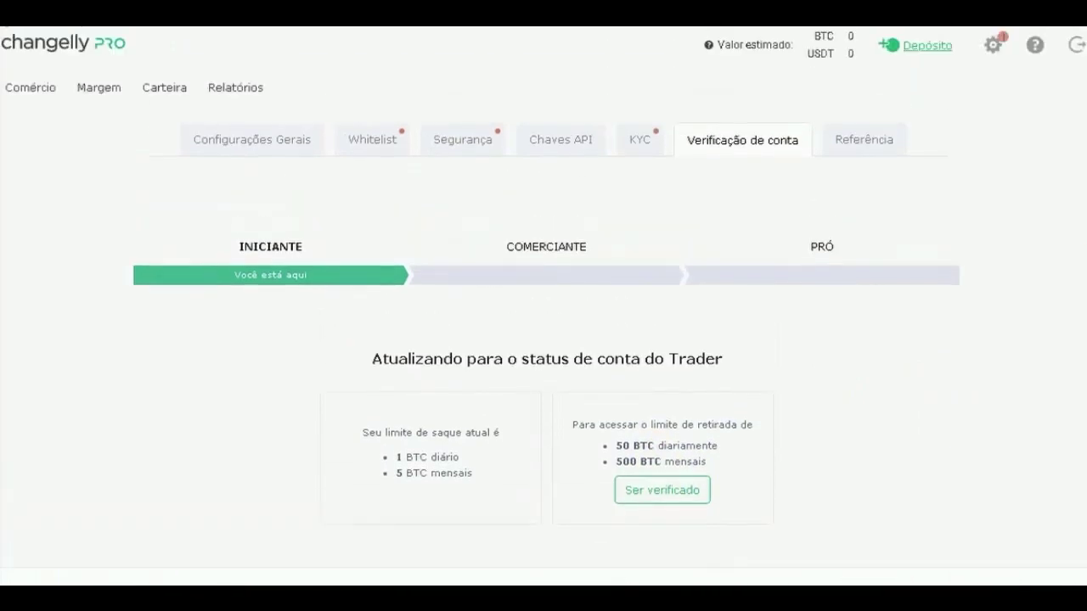
click(868, 143)
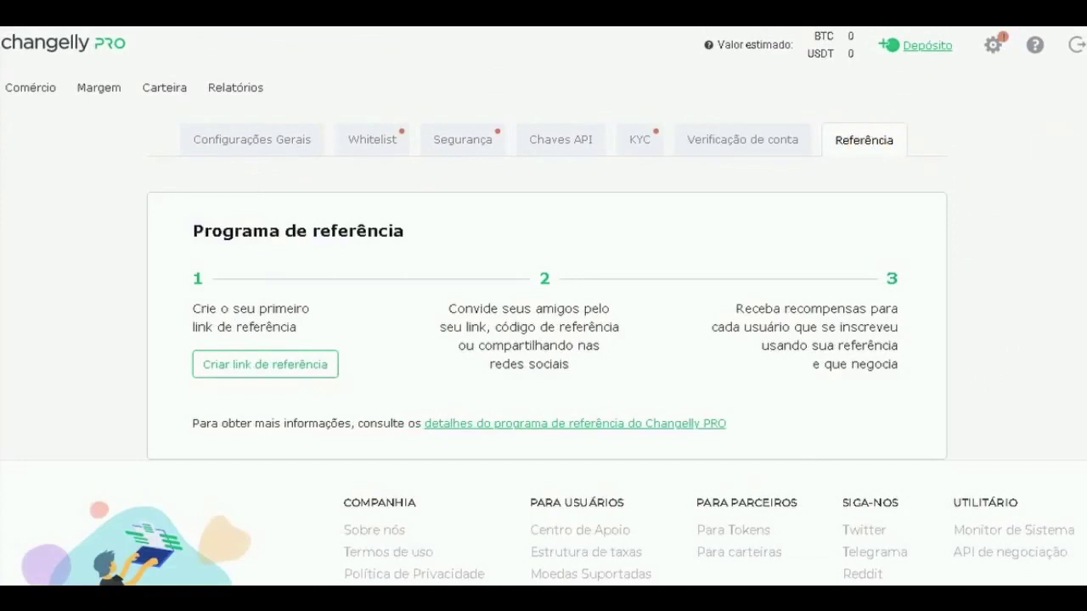
scroll(410, 127, down, 2)
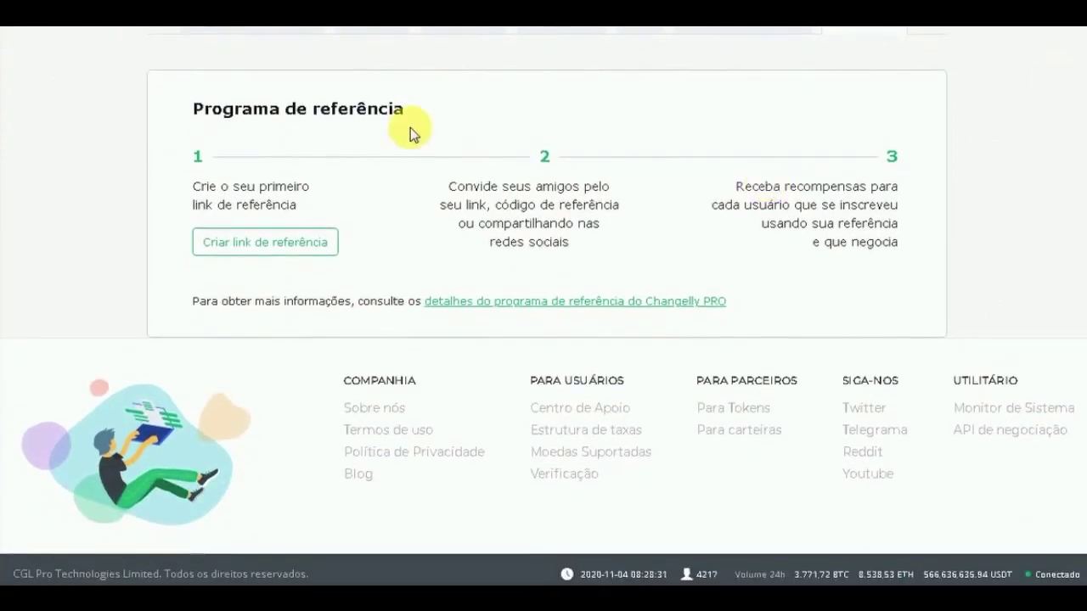